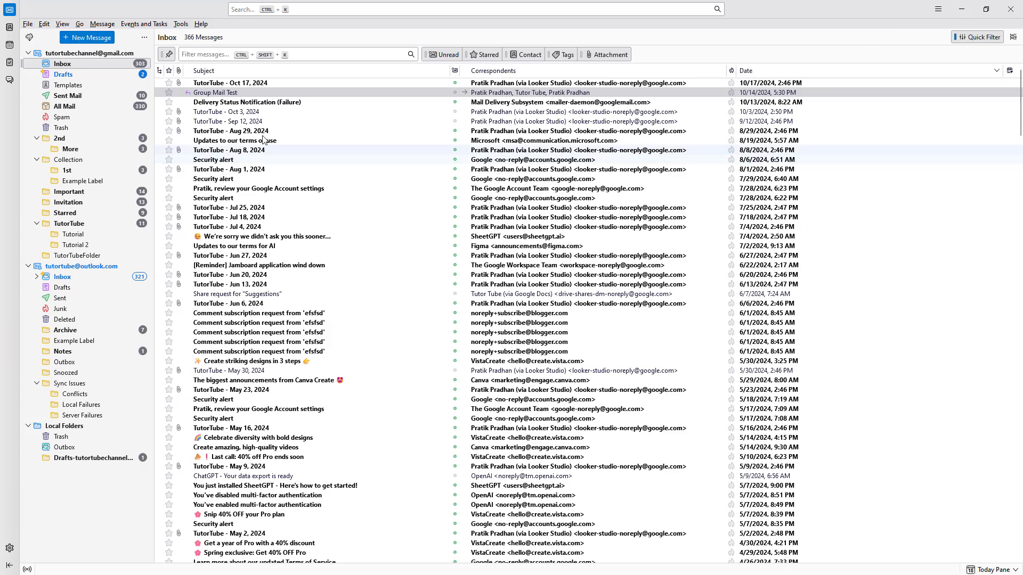
# - Open the Thunderbird address book from the spaces toolbar
pyautogui.click(10, 28)
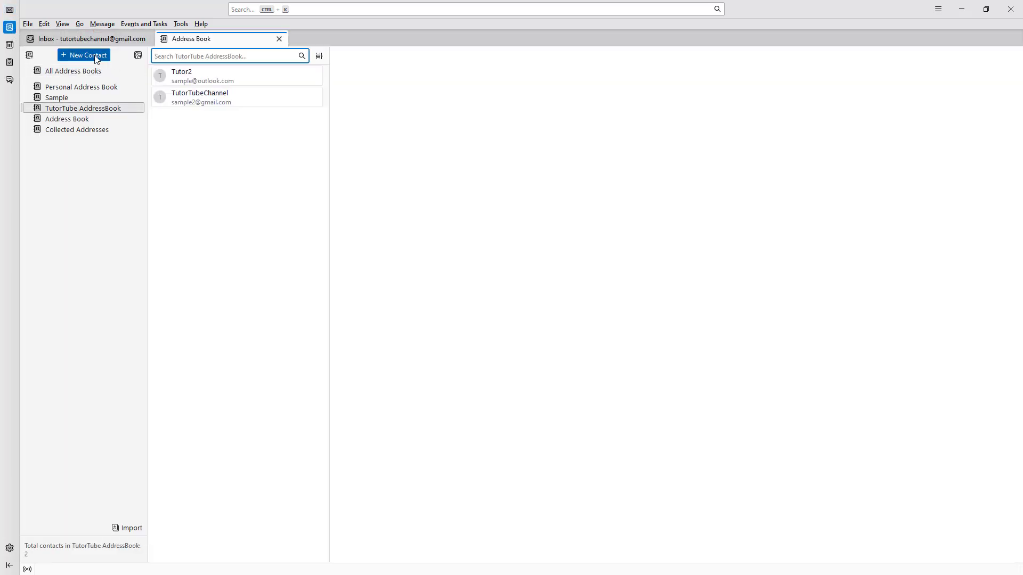
# - Start a new mailing list and place it in the Sample address book
pyautogui.click(138, 56)
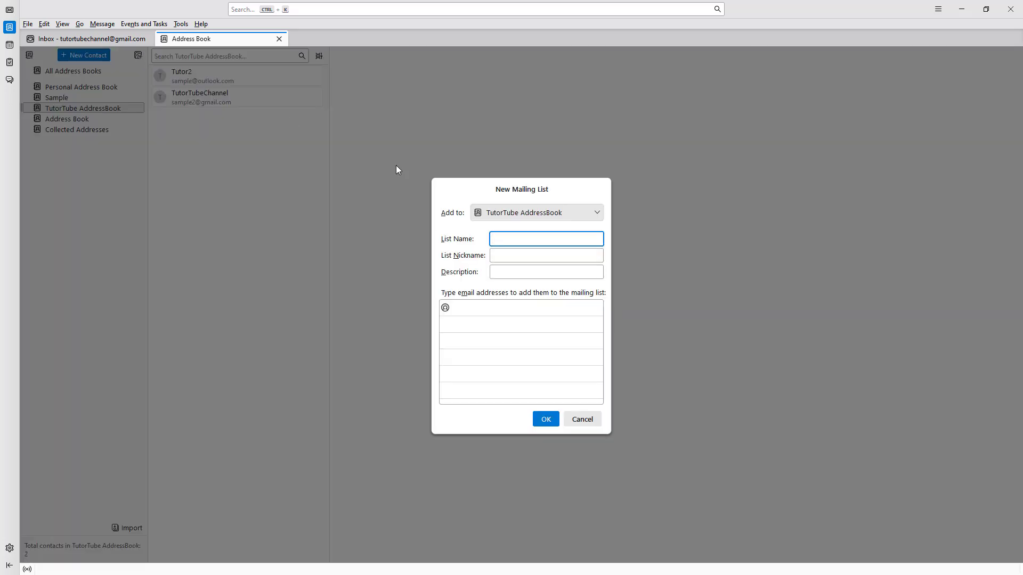
pyautogui.click(555, 222)
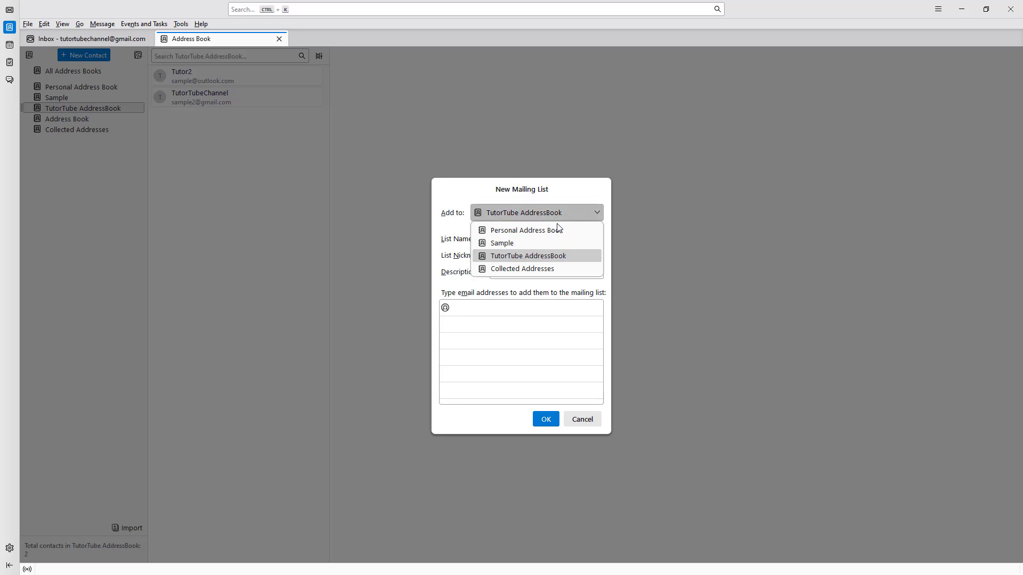
pyautogui.click(551, 243)
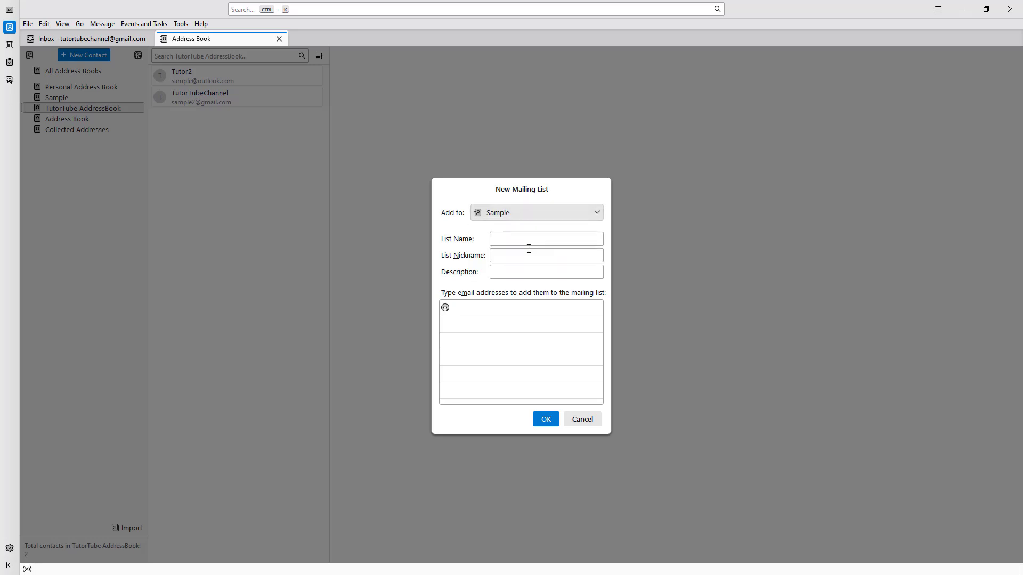
# - Name the list TutorTubeGroup, with nickname TTG and description 'TutorTube Email Groups'
pyautogui.click(542, 242)
pyautogui.write('Tuto')
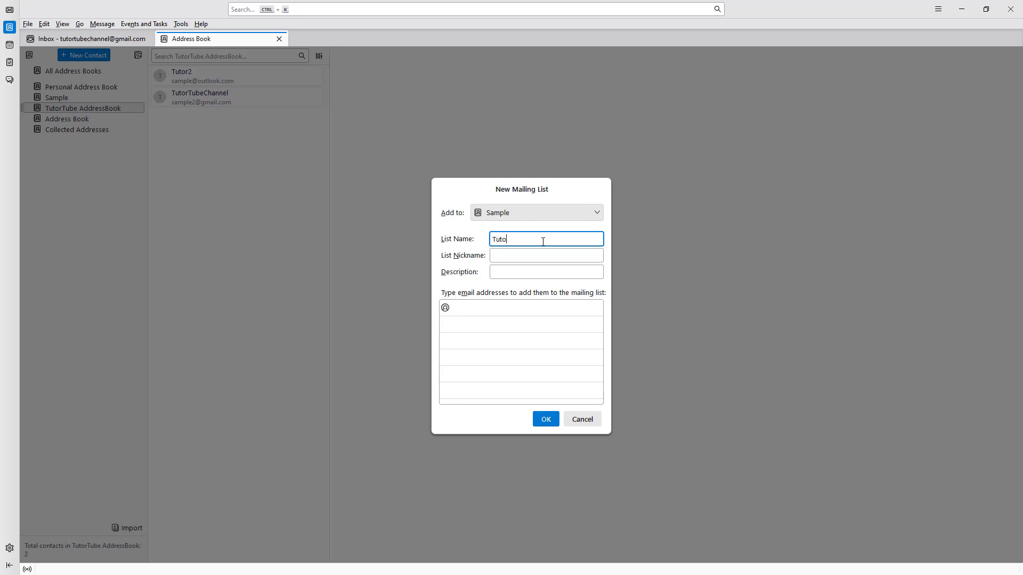
pyautogui.write('rTubeGroup')
pyautogui.click(556, 258)
pyautogui.write('Roup')
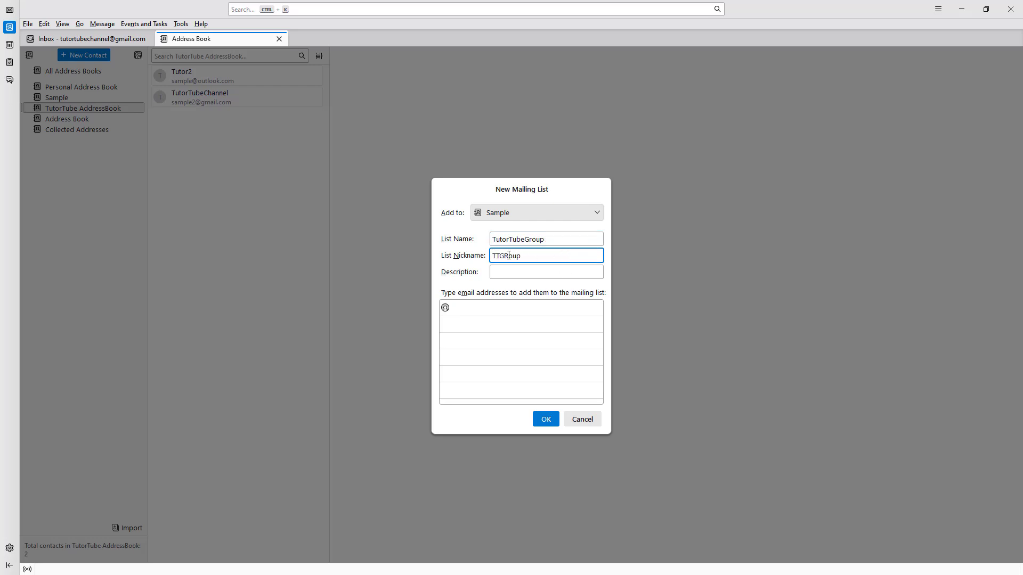
pyautogui.moveTo(508, 256); pyautogui.dragTo(682, 268)
pyautogui.press('BackSpace')
pyautogui.click(538, 272)
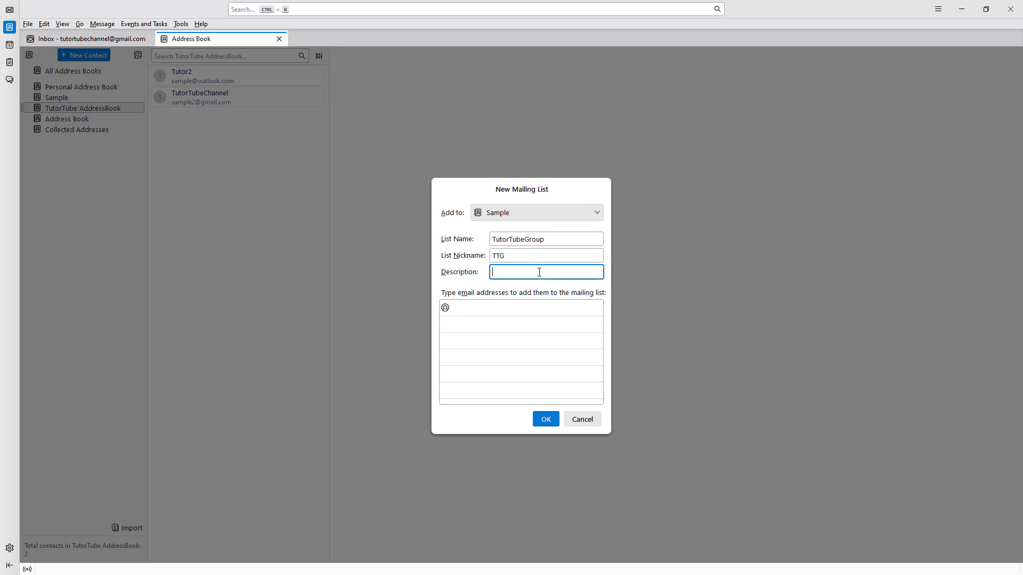
pyautogui.write('TutorTube Email G')
pyautogui.write('roups')
pyautogui.click(470, 309)
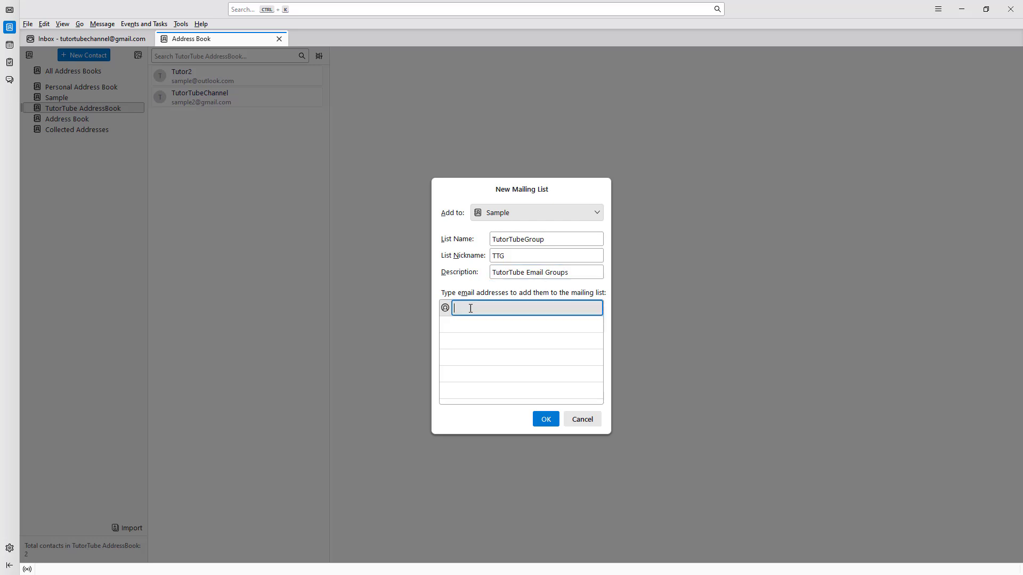
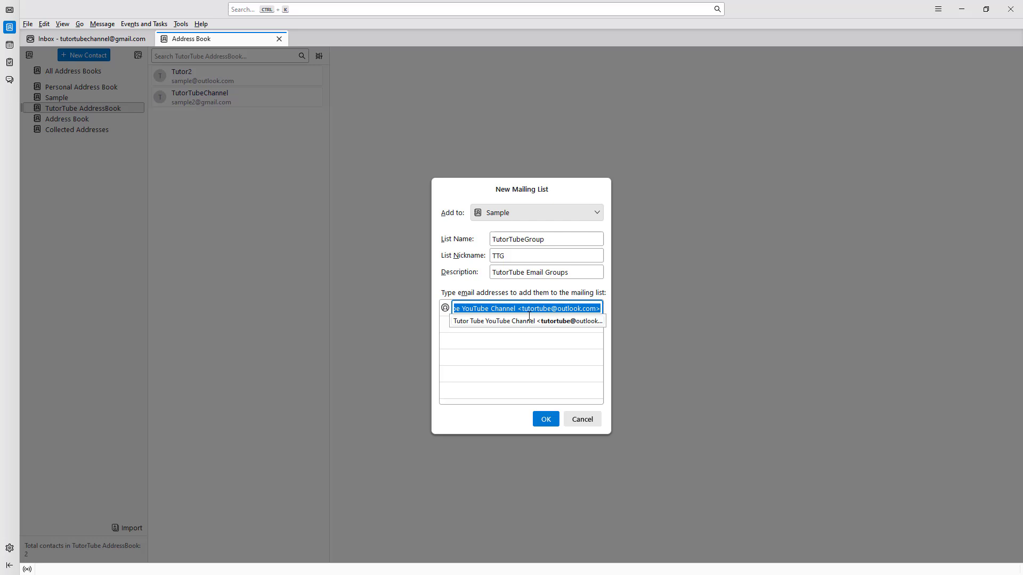
pyautogui.click(529, 321)
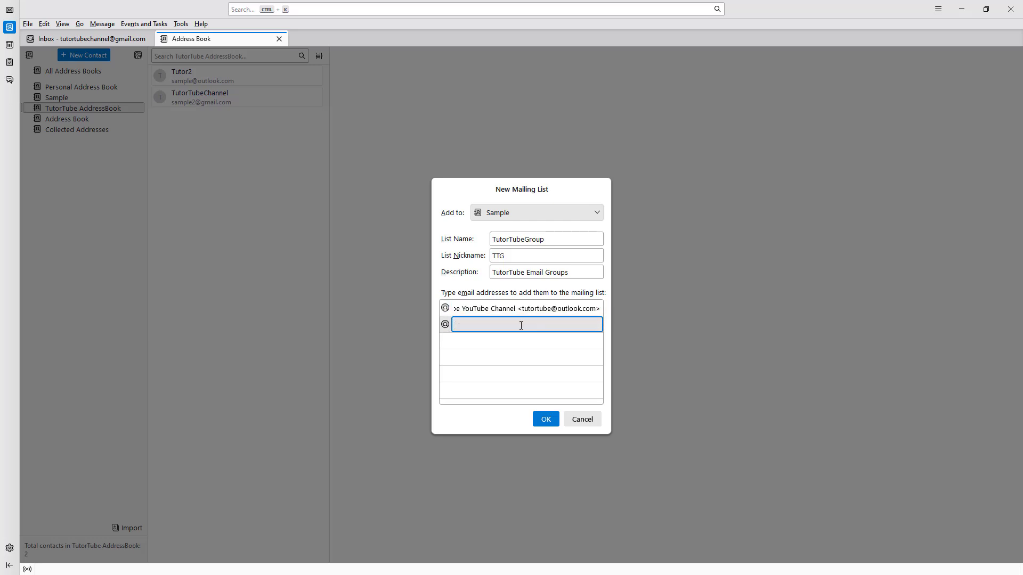
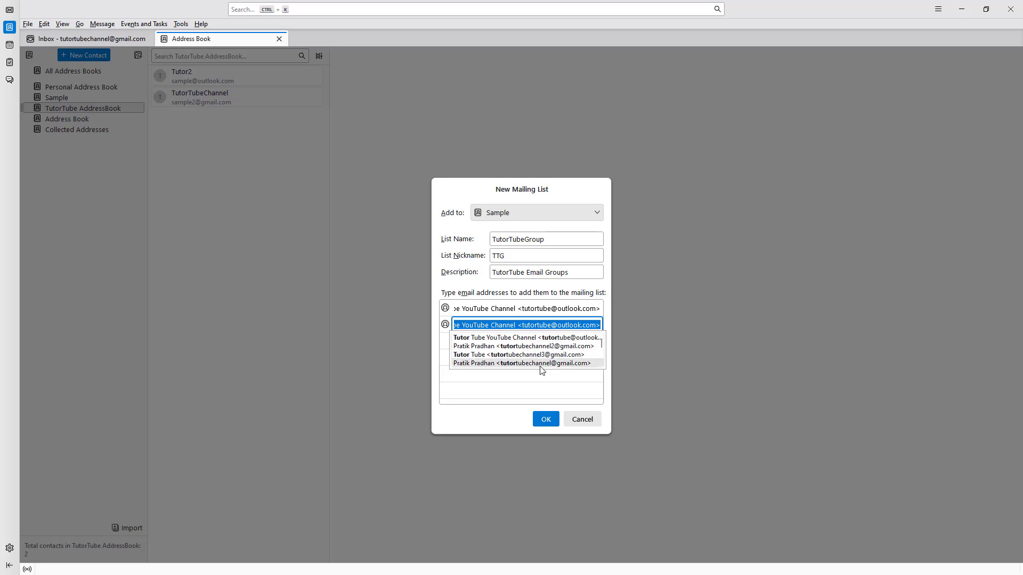
pyautogui.click(543, 364)
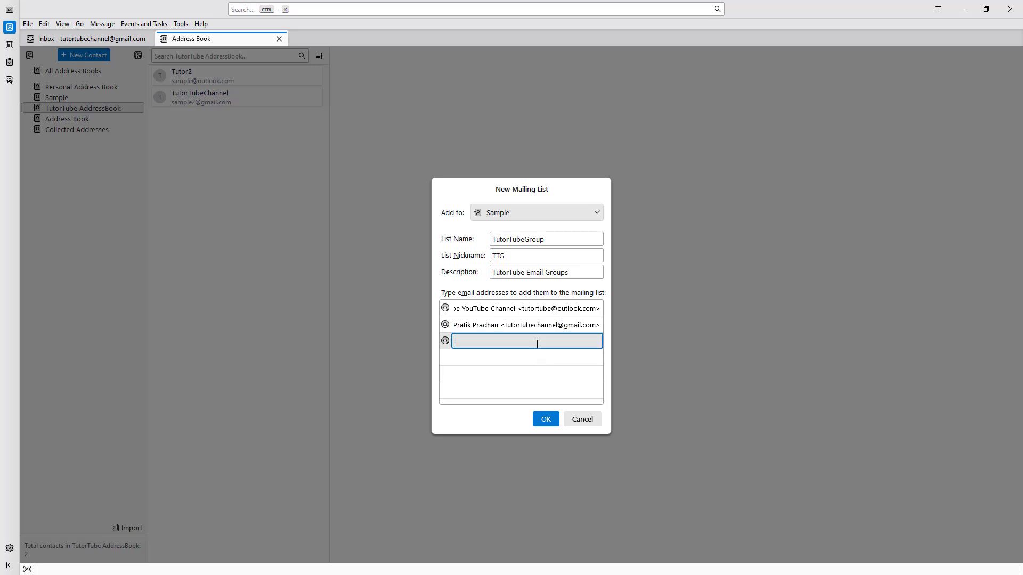
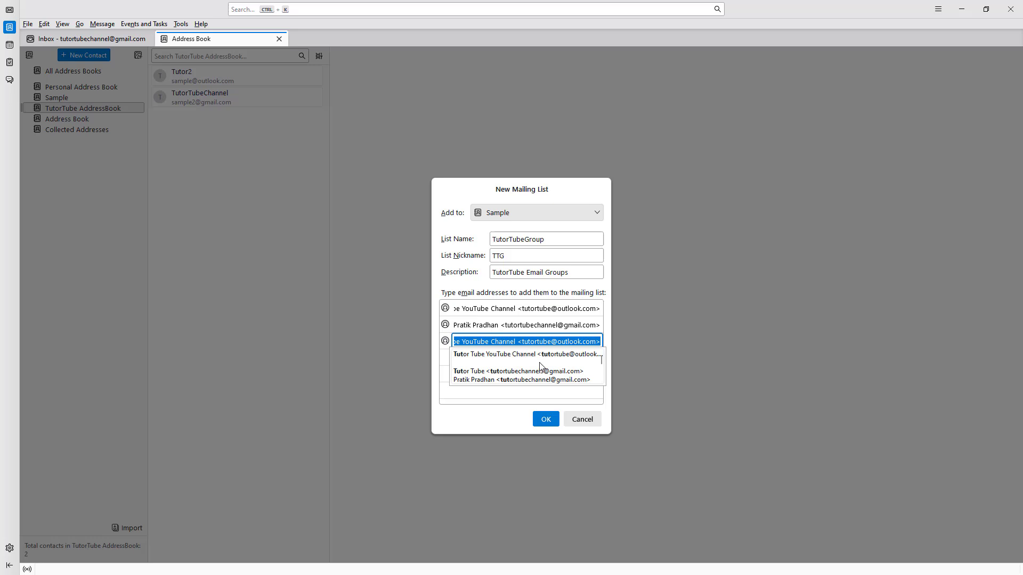
pyautogui.click(540, 363)
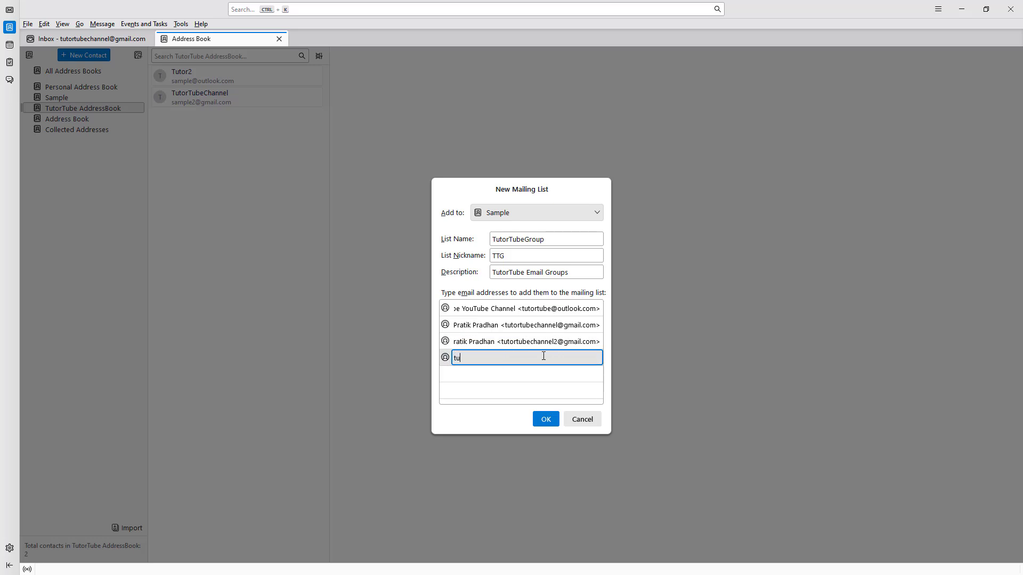
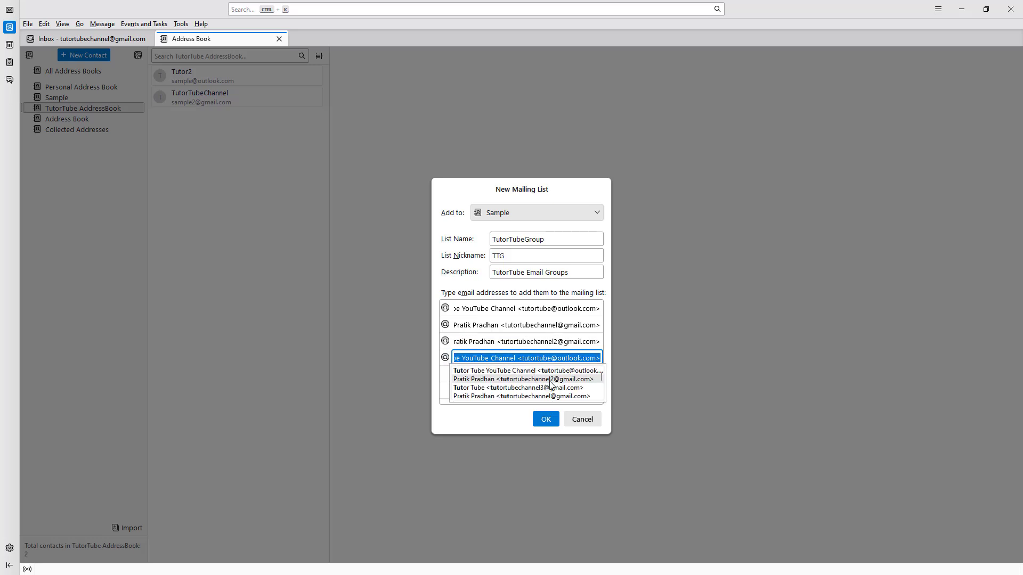
pyautogui.click(551, 387)
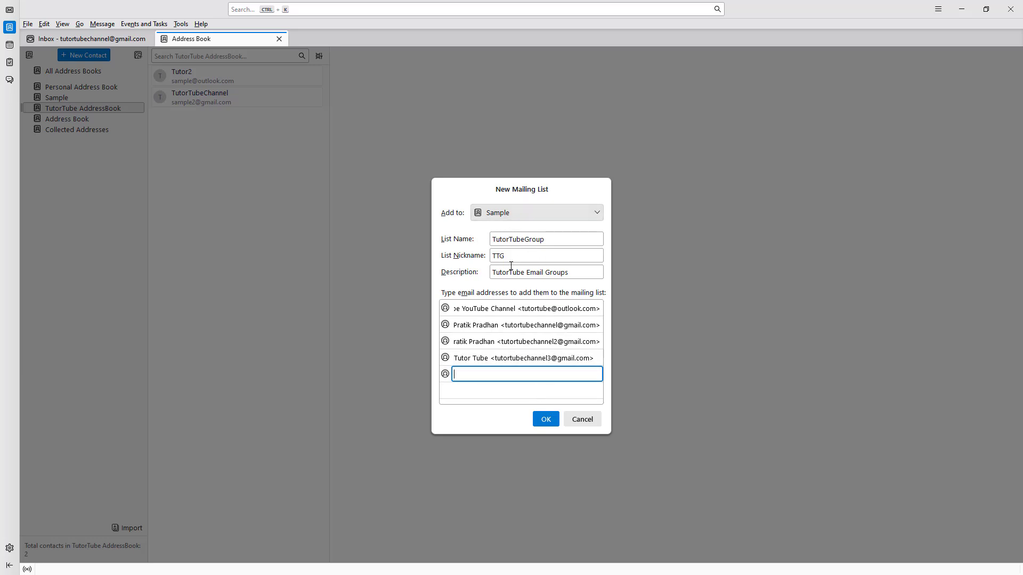
pyautogui.click(546, 419)
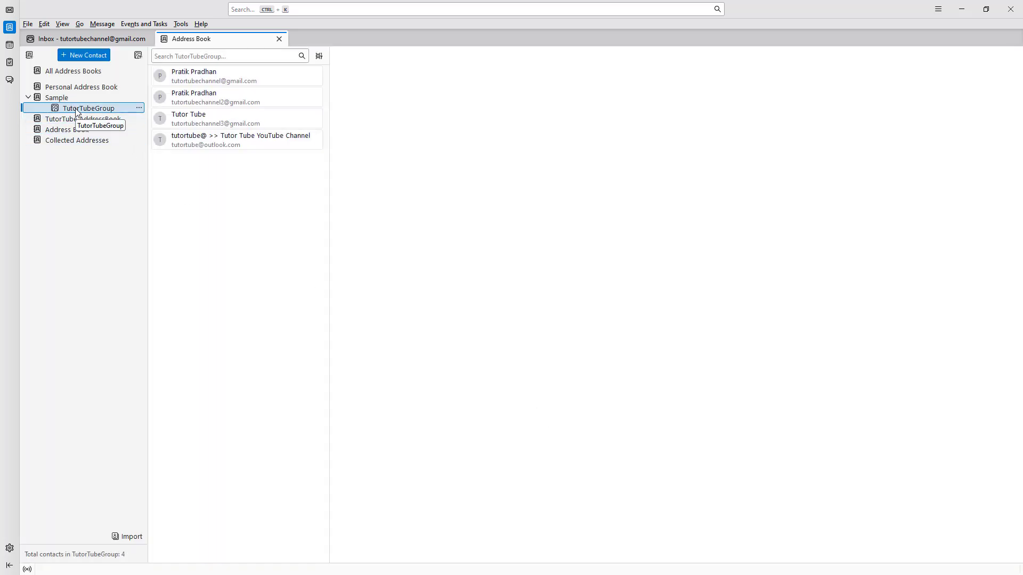
# - Check TutorTubeGroup's contacts and its options menu, then return to the Inbox
pyautogui.click(214, 98)
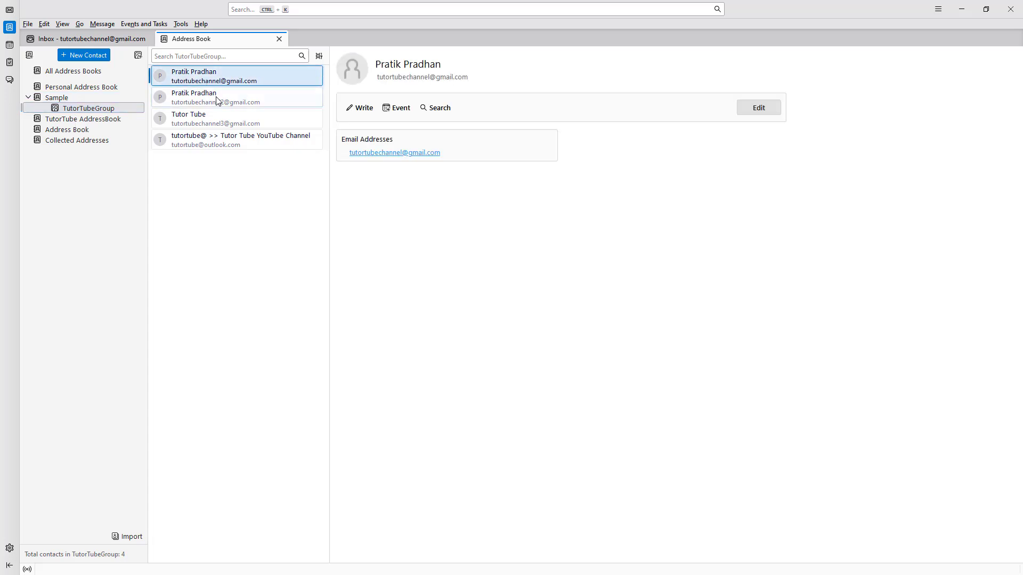
pyautogui.click(248, 141)
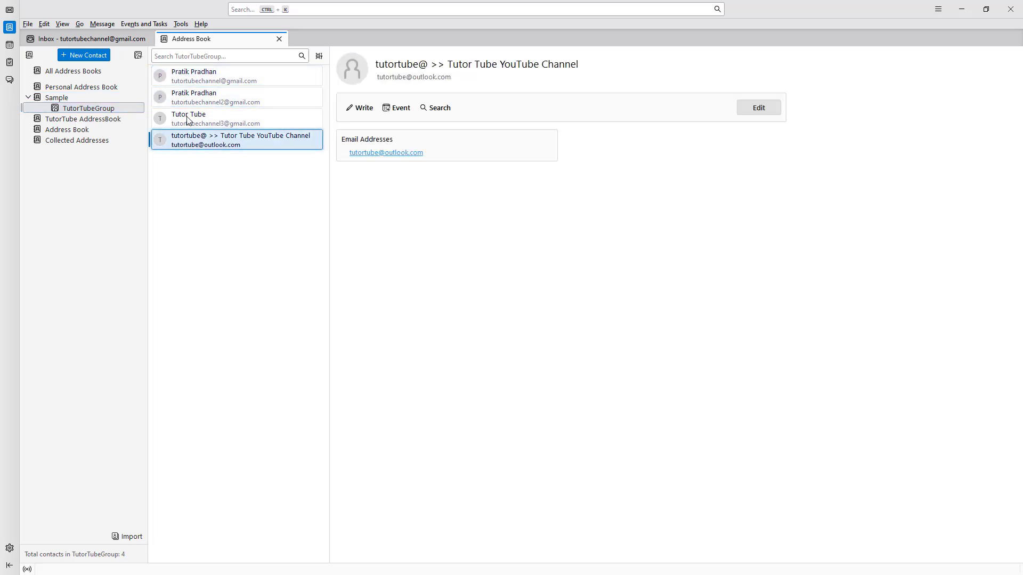
pyautogui.click(139, 110)
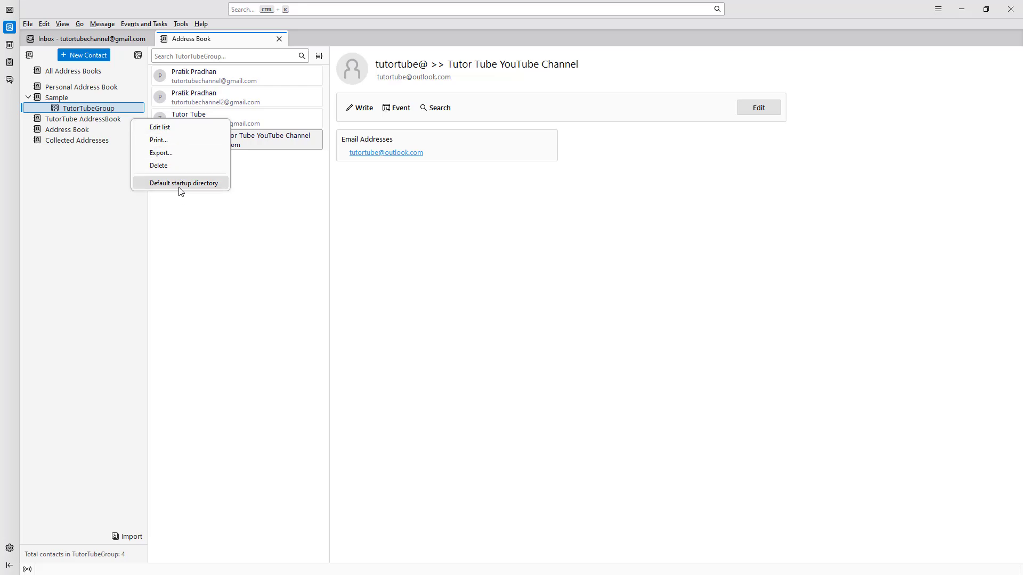
pyautogui.click(123, 240)
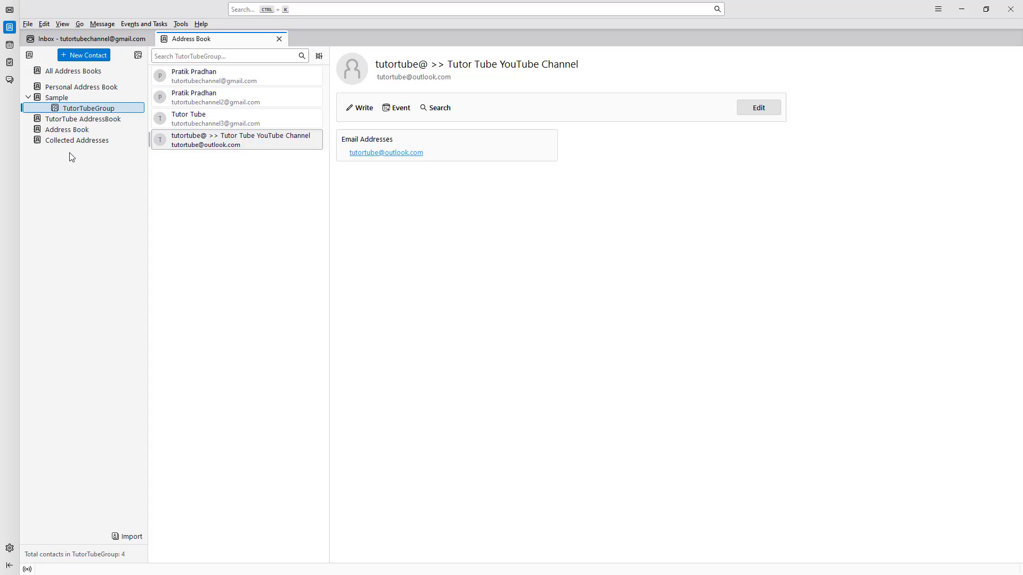
pyautogui.click(89, 39)
# - Start a new email with TutorTubeGroup accepted as the To recipient
pyautogui.click(92, 56)
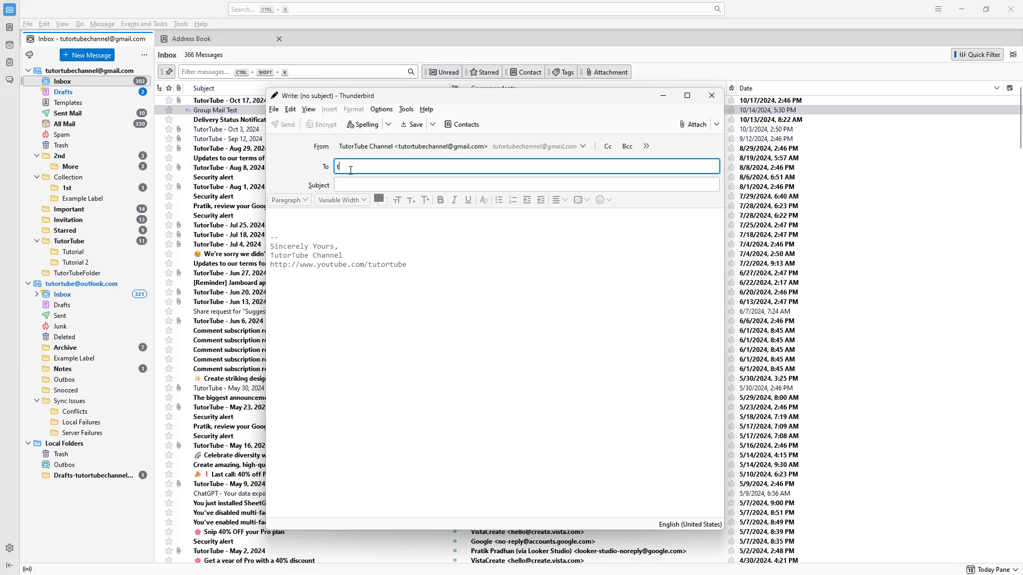
pyautogui.write('tutot')
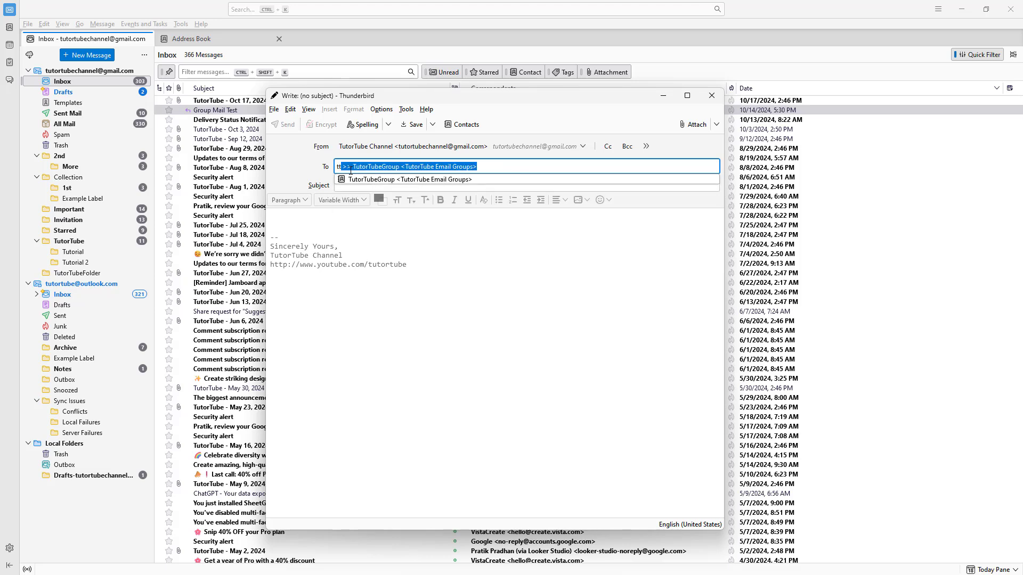
pyautogui.write('g')
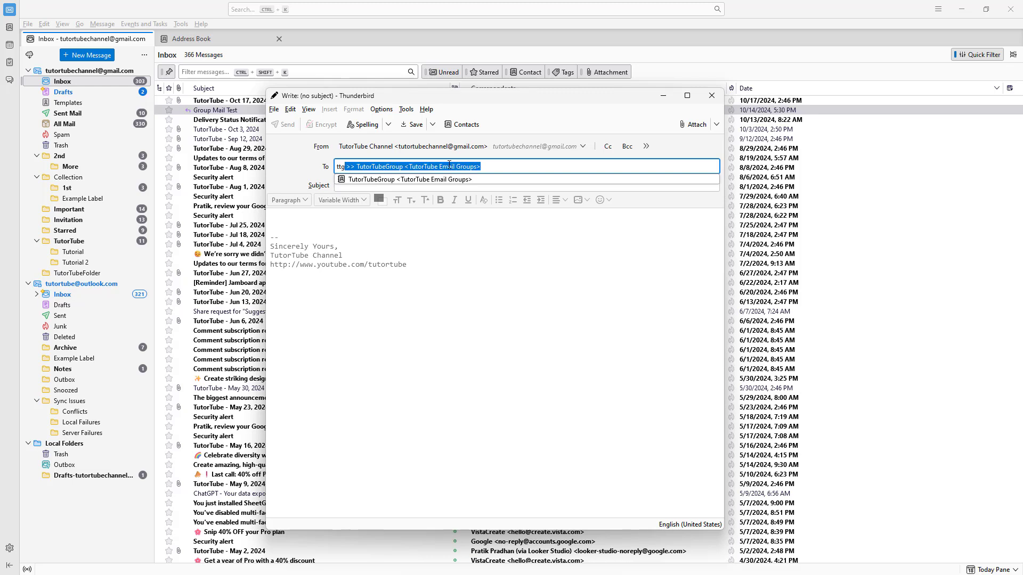
pyautogui.press('Return')
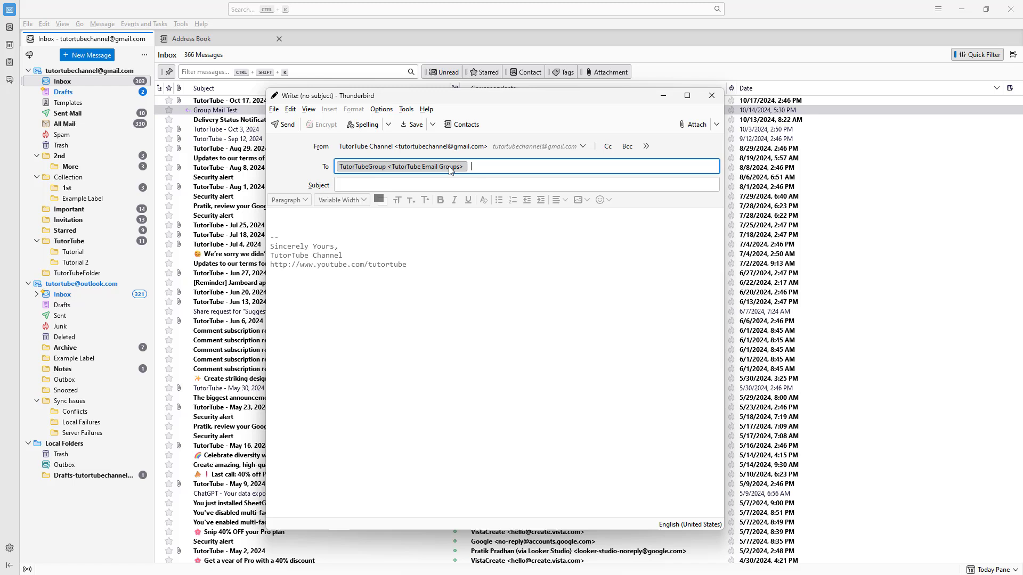
pyautogui.press('Tab')
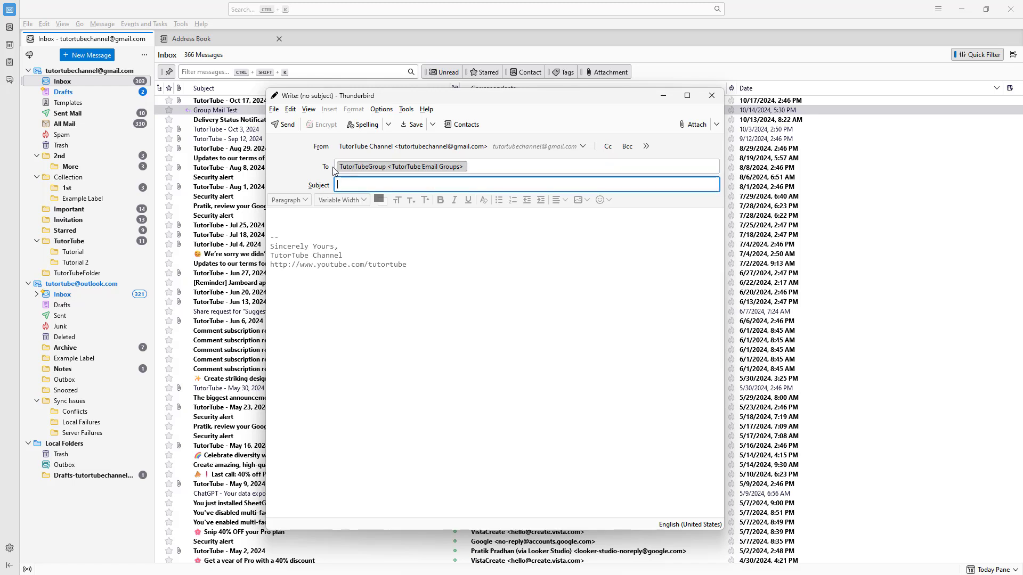
pyautogui.press('Tab')
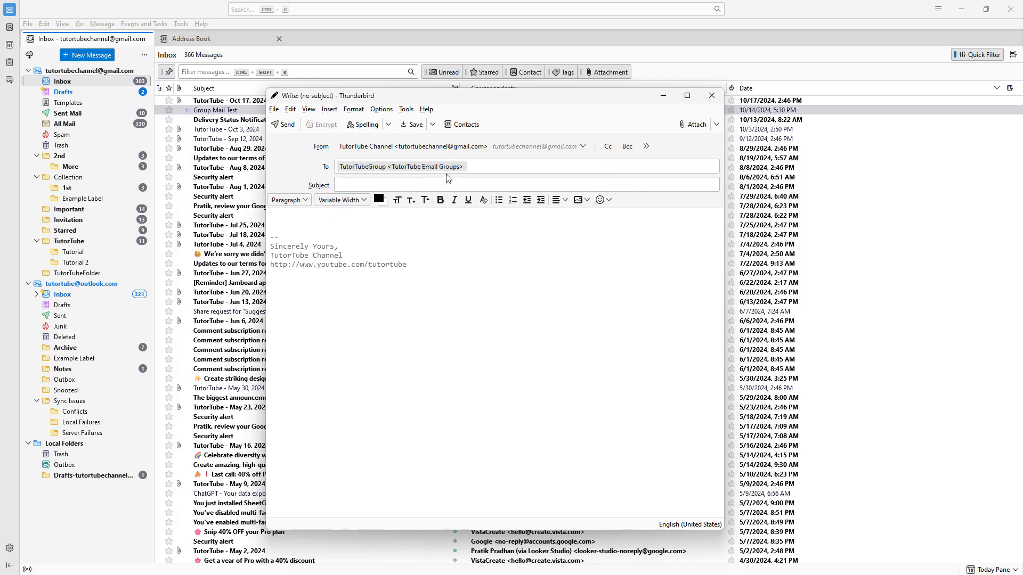
pyautogui.click(417, 167)
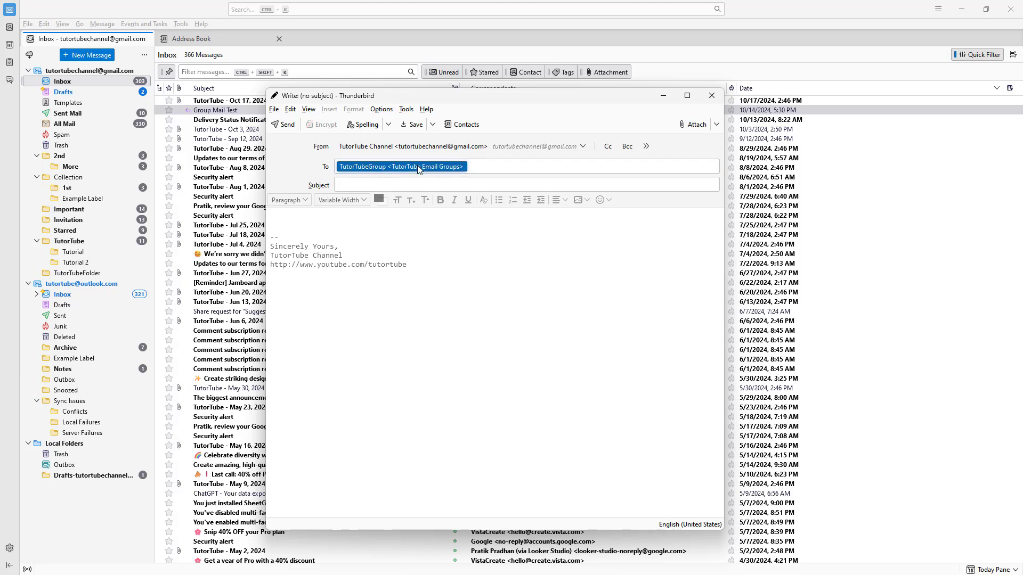
pyautogui.press('BackSpace')
pyautogui.write('TutorTube')
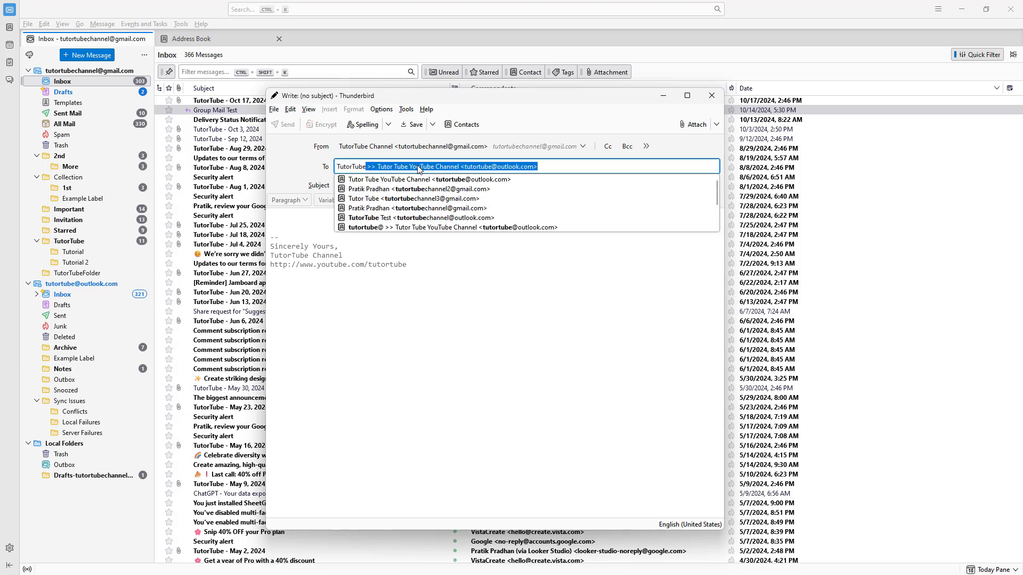
pyautogui.write('Group <TutorTube Email Groups>')
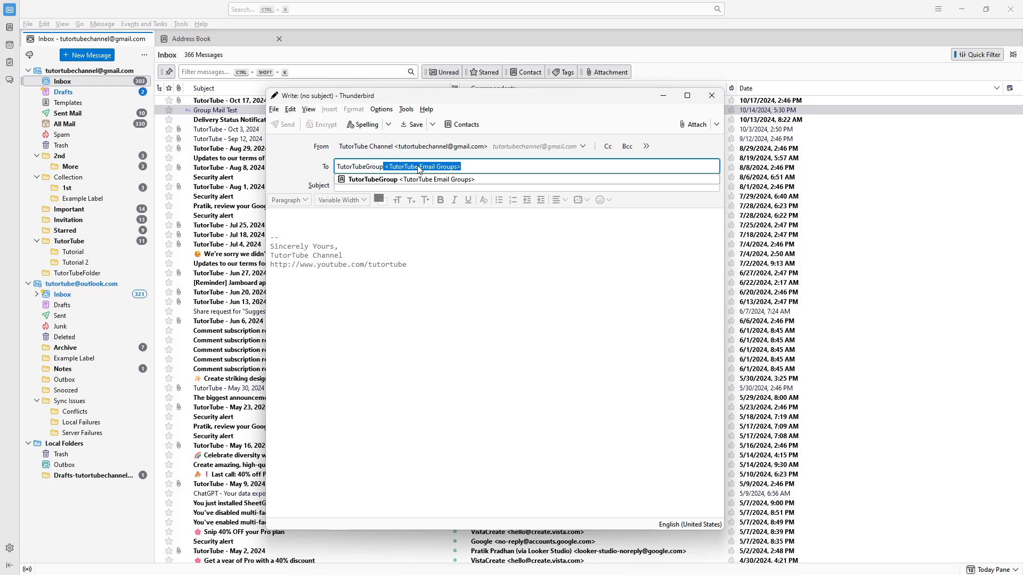
pyautogui.press('Return')
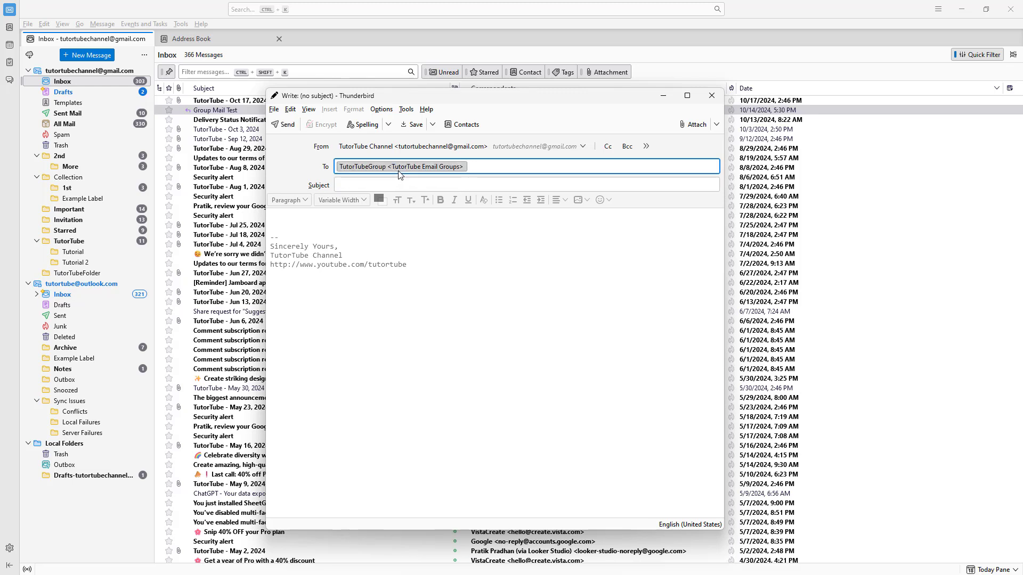
# - Enter 'Test' as the subject and body, and send the email
pyautogui.click(328, 214)
pyautogui.write('T')
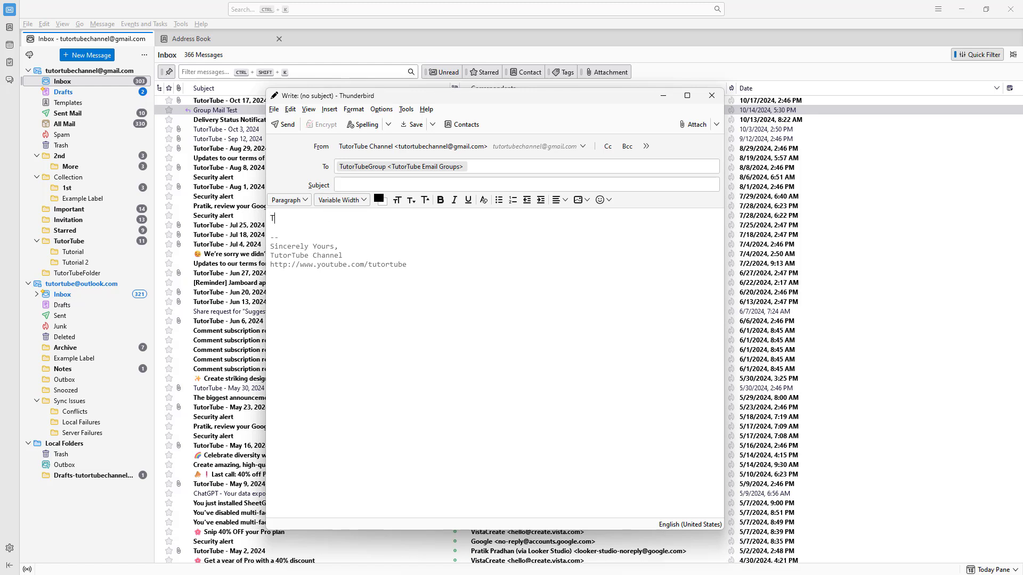
pyautogui.write('est')
pyautogui.click(343, 185)
pyautogui.write('Test')
pyautogui.press('Tab')
pyautogui.click(282, 124)
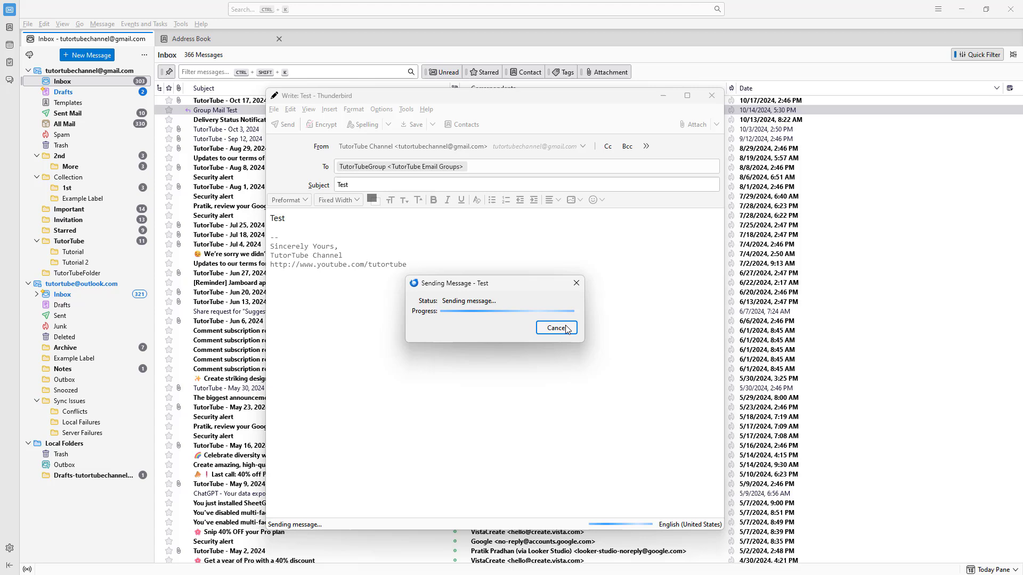